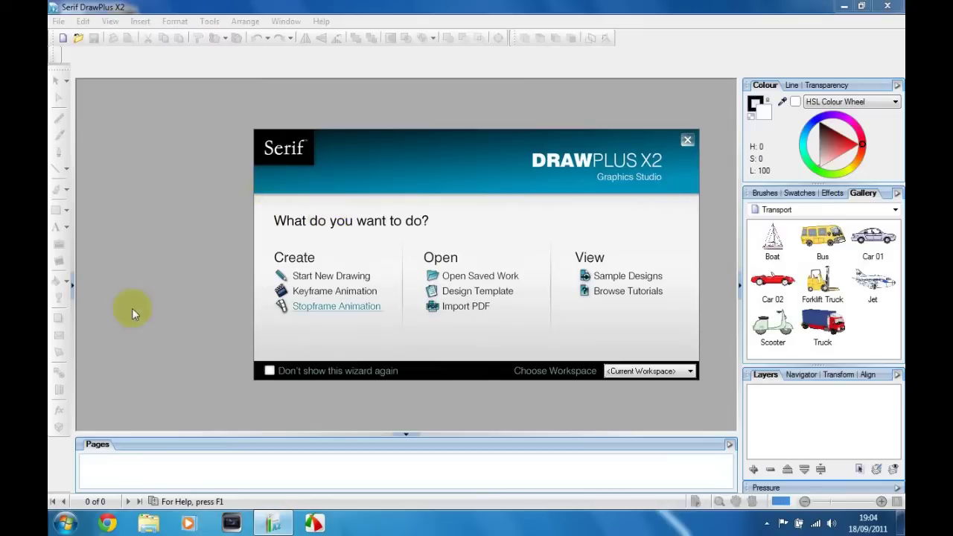
Create a blank landscape stopframe animation with a 200 x 600 px Large Logo page
left_click(338, 306)
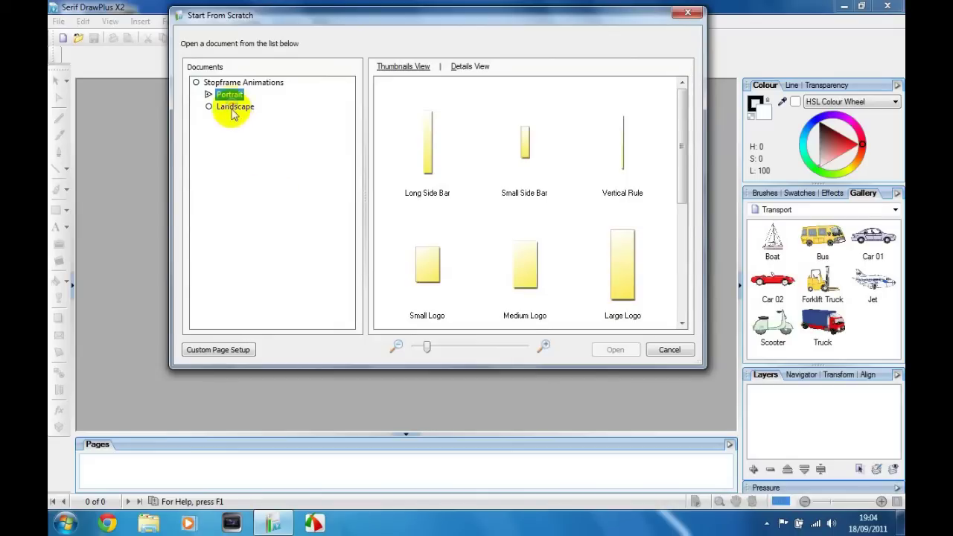
left_click(234, 112)
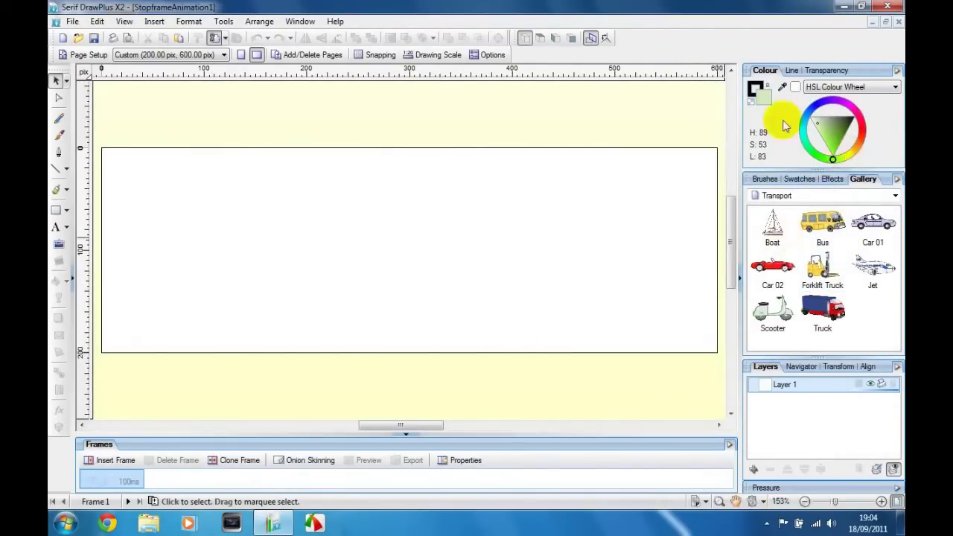
left_click(896, 195)
scroll(829, 313, "up", 10)
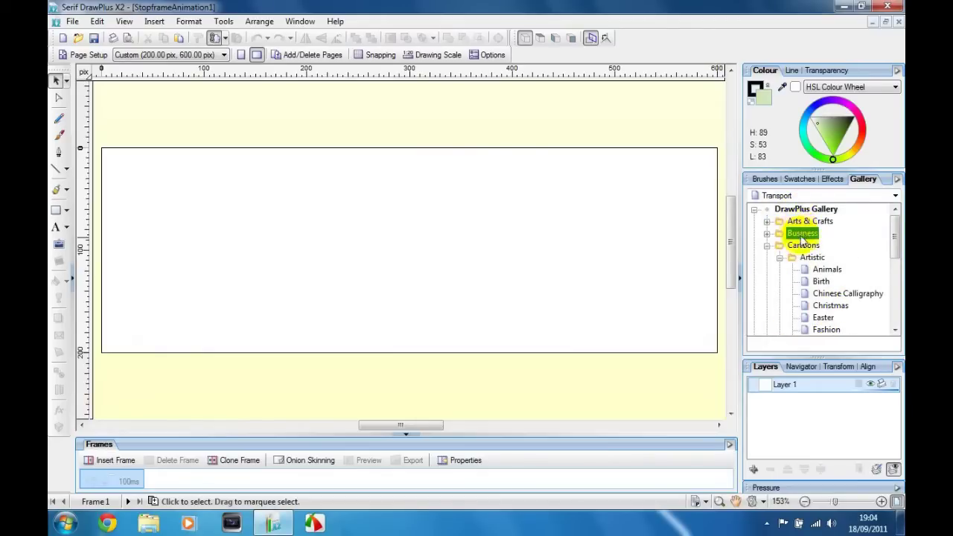
scroll(795, 240, "down", 6)
scroll(799, 248, "up", 6)
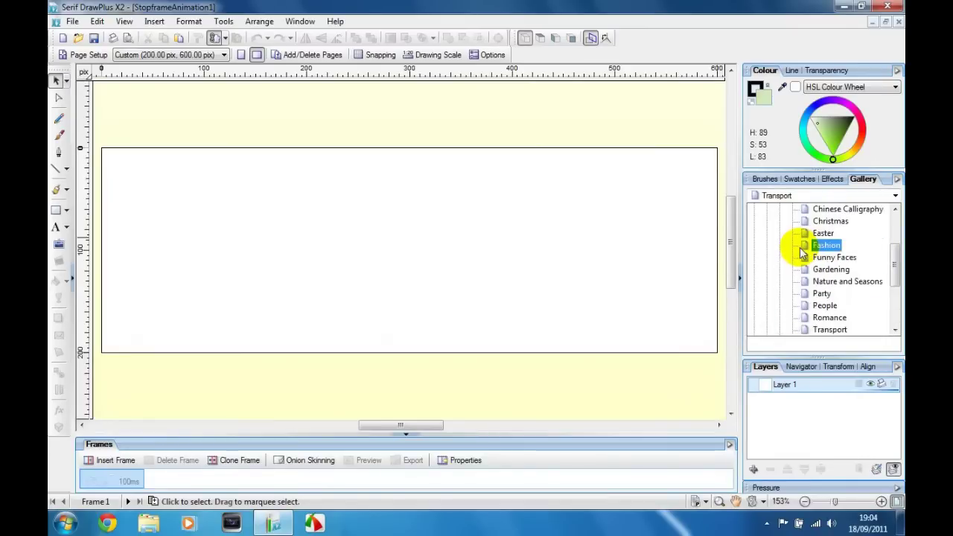
left_click(893, 198)
Place the Jet clipart at the page's top-left, turn on onion skinning, and add Frame 2
left_click_drag(862, 264, 104, 151)
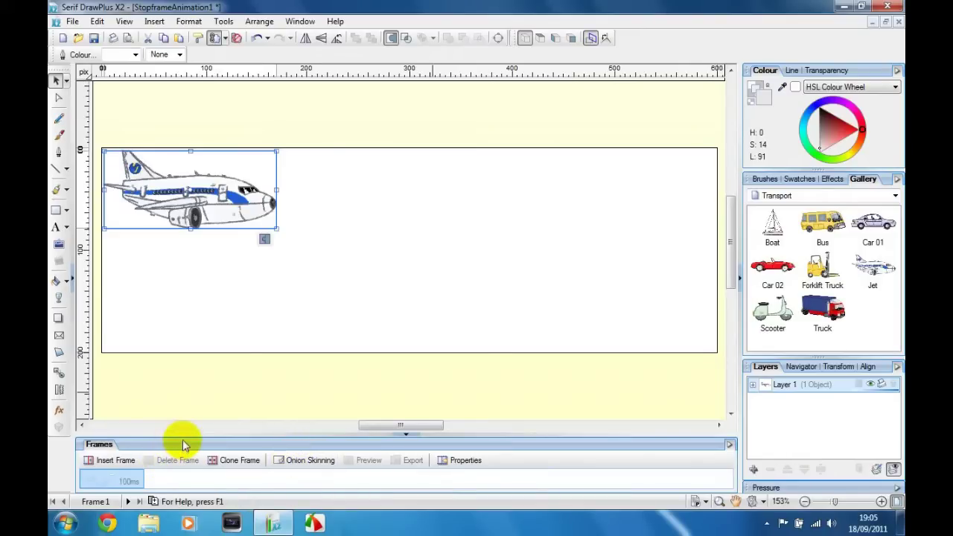
left_click_drag(183, 437, 199, 390)
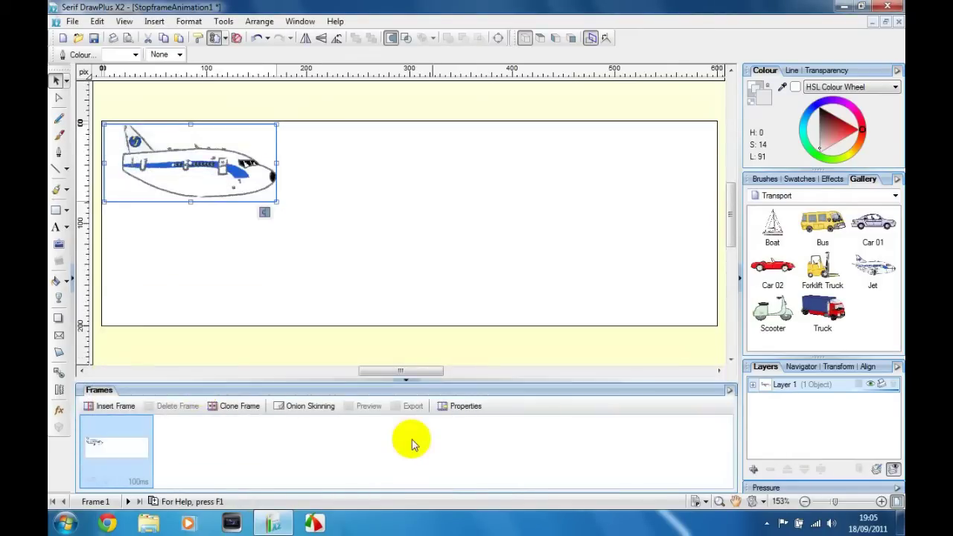
left_click(293, 403)
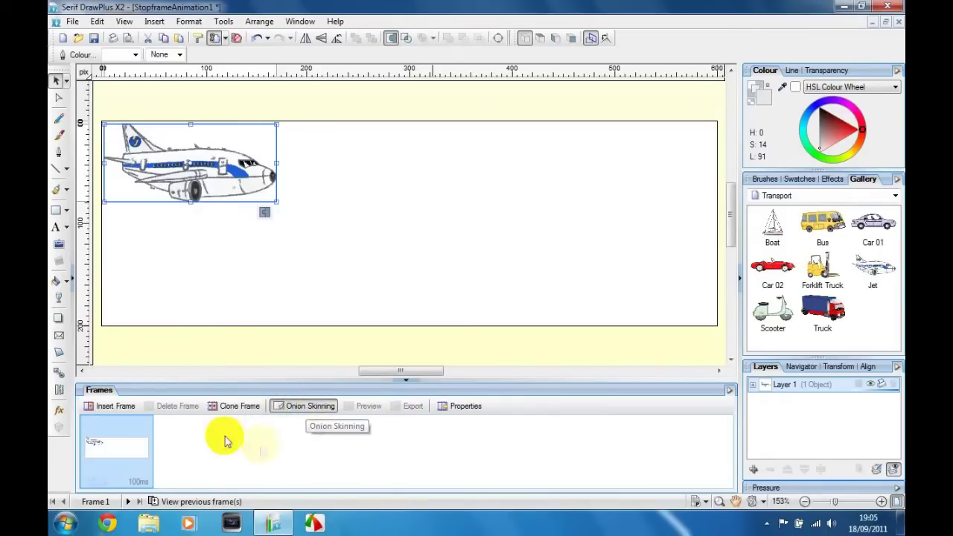
left_click(255, 315)
left_click(114, 407)
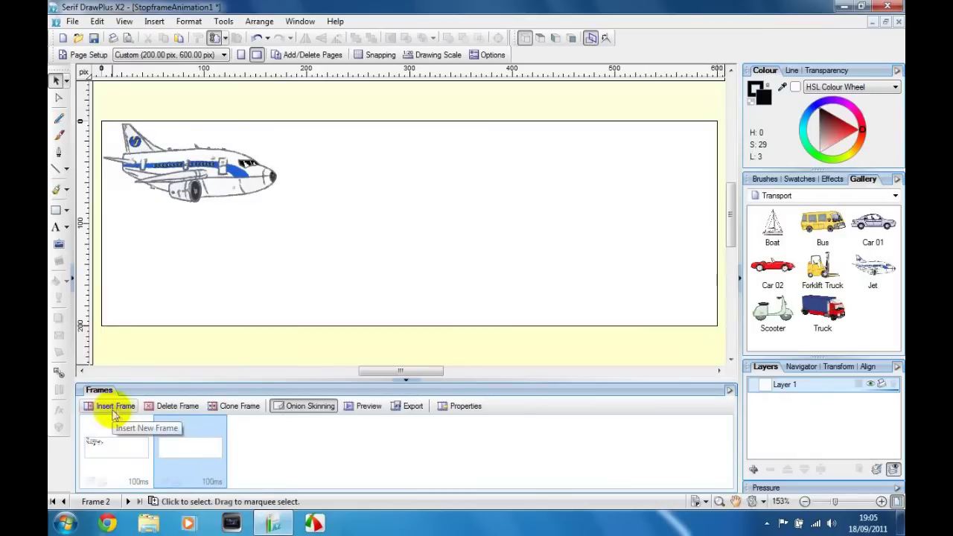
Turn off onion skinning and place the jet further right in Frame 2
left_click_drag(209, 175, 190, 165)
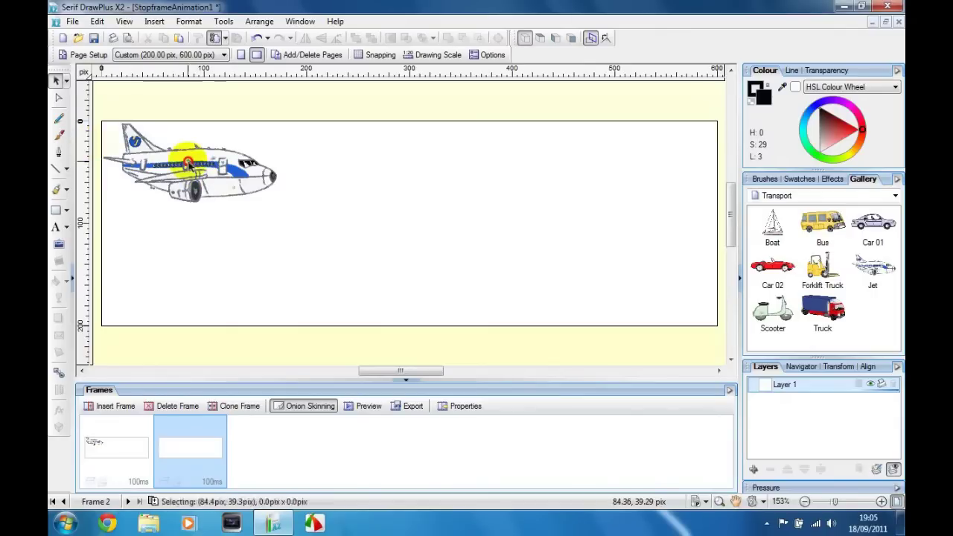
left_click(286, 405)
left_click_drag(873, 268, 191, 166)
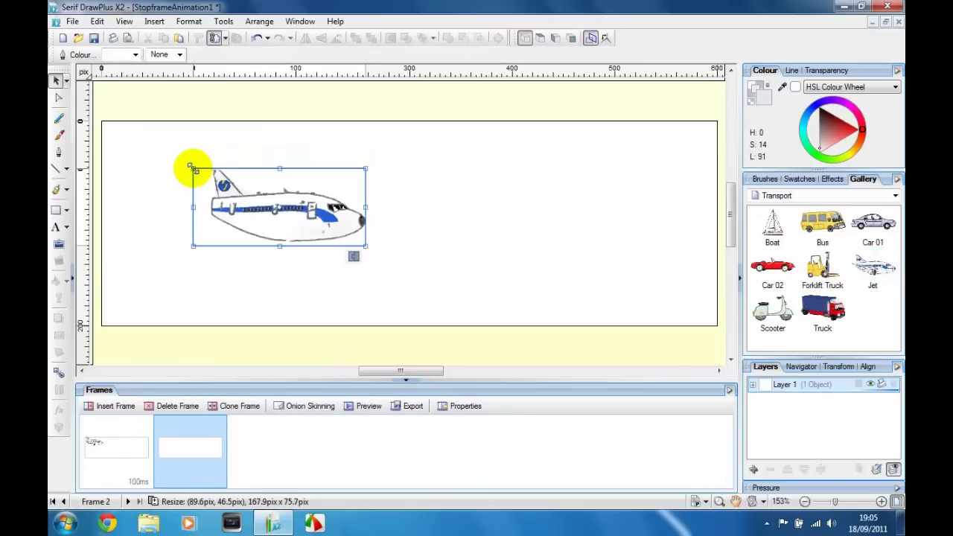
Add Frame 3 with the jet near the page centre, then add a blank Frame 4
left_click(120, 407)
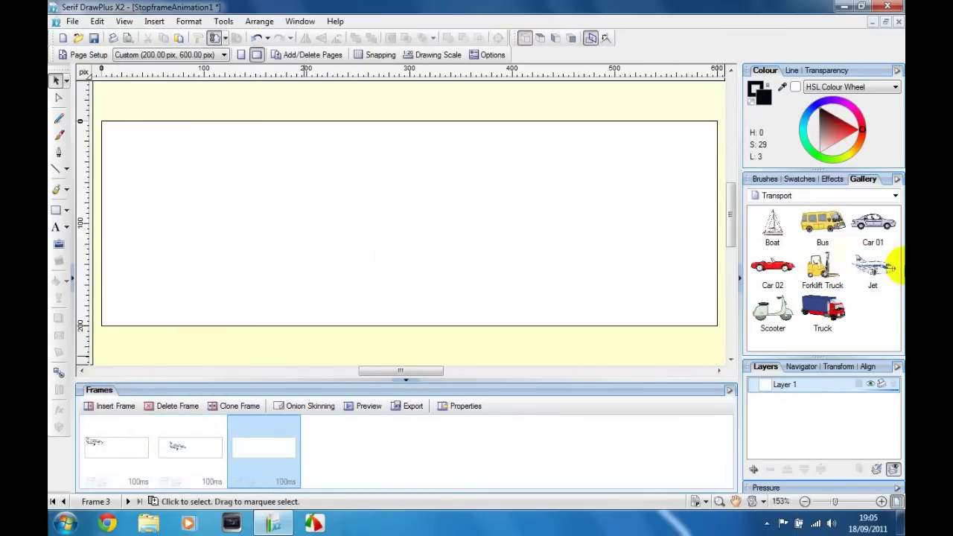
left_click_drag(853, 268, 313, 196)
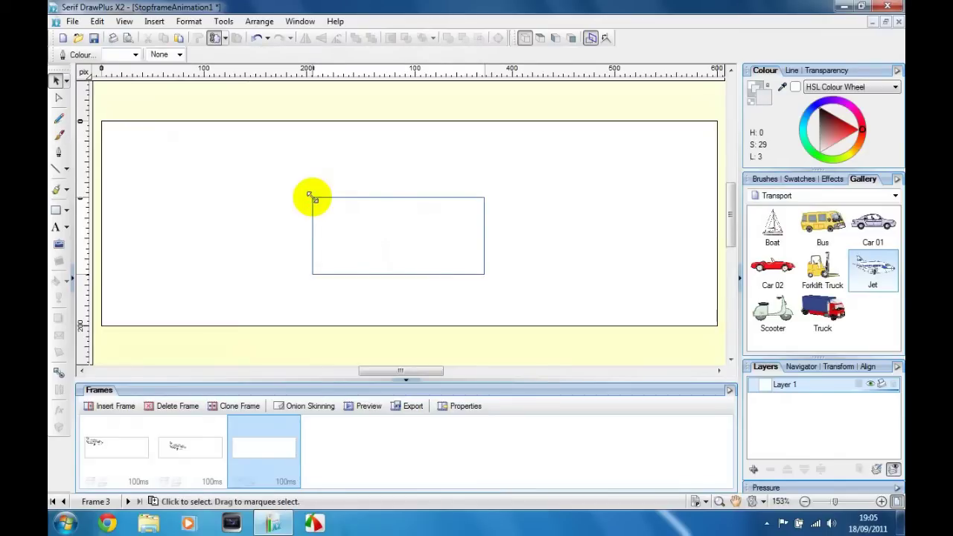
left_click(567, 267)
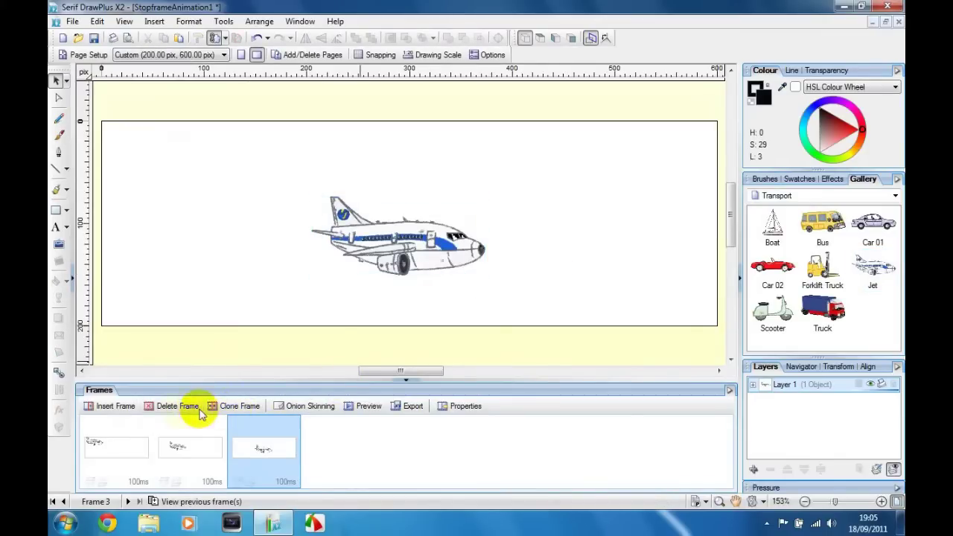
left_click(105, 415)
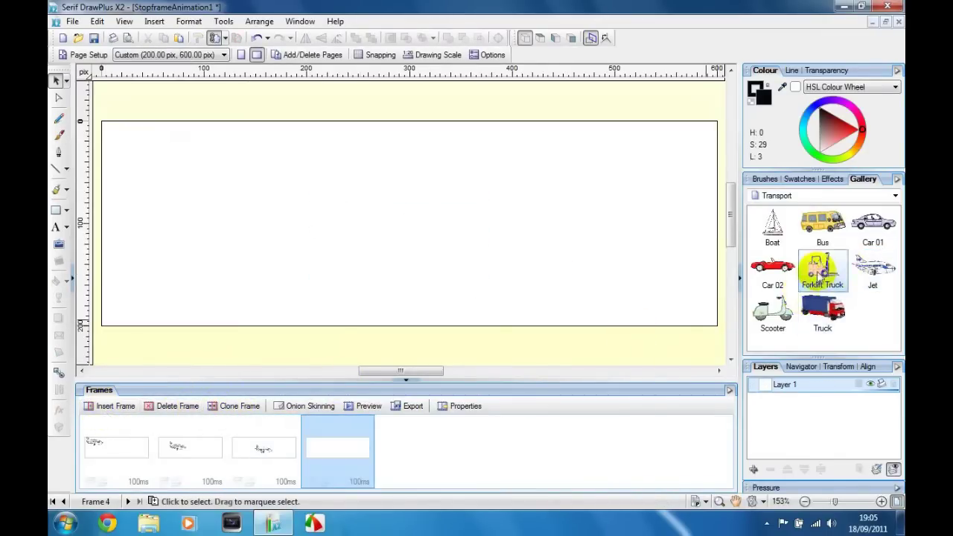
Put the Forklift Truck at bottom right in Frame 4, with the jet nudged against it, then add Frame 5
left_click_drag(822, 272, 623, 259)
left_click(598, 250)
left_click(583, 289)
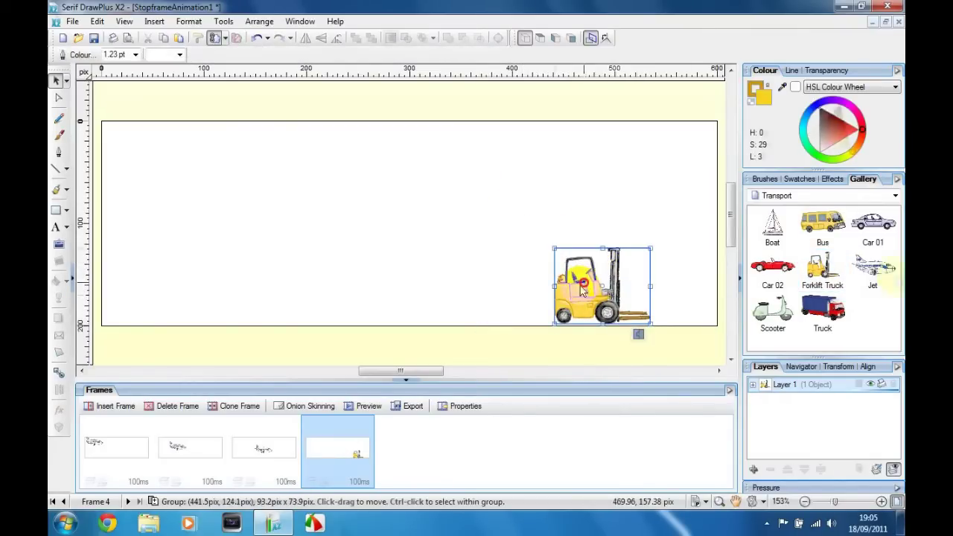
left_click_drag(874, 266, 374, 195)
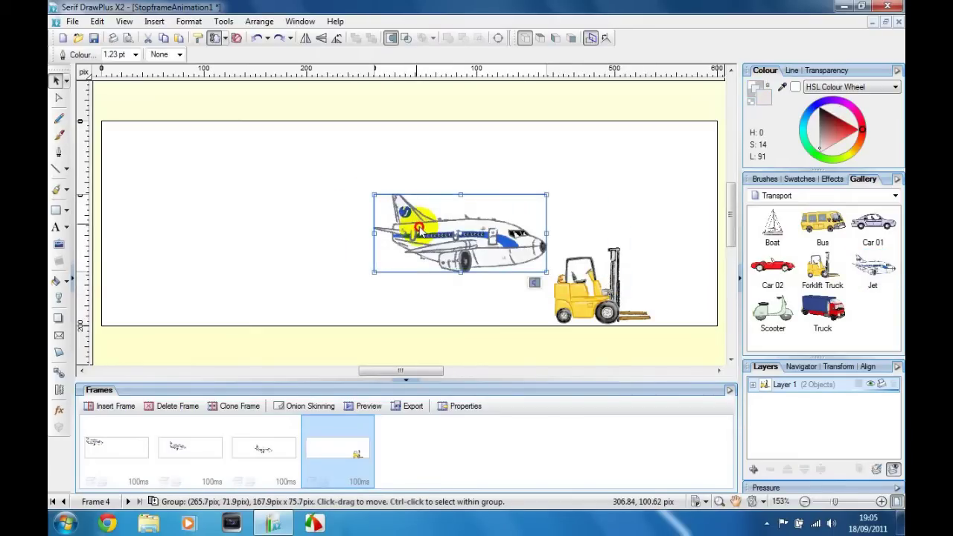
left_click_drag(419, 231, 429, 236)
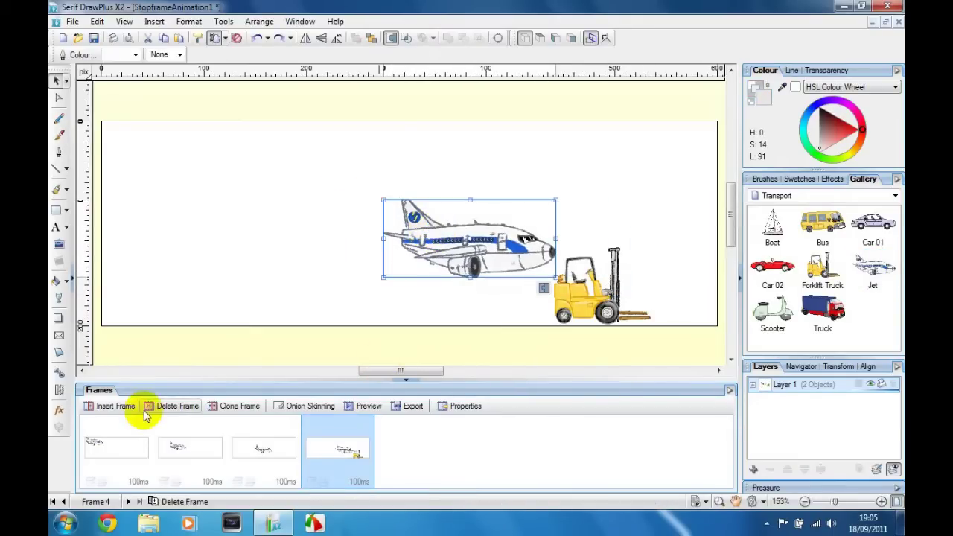
left_click(116, 412)
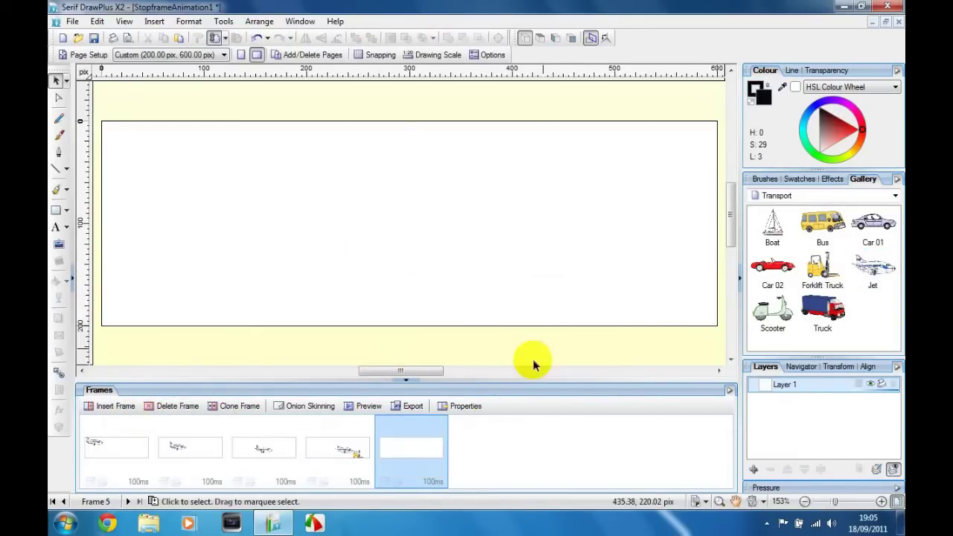
Place the Forklift Truck at bottom right of Frame 5, tip it over 90 degrees, and move it up
left_click_drag(818, 280, 568, 225)
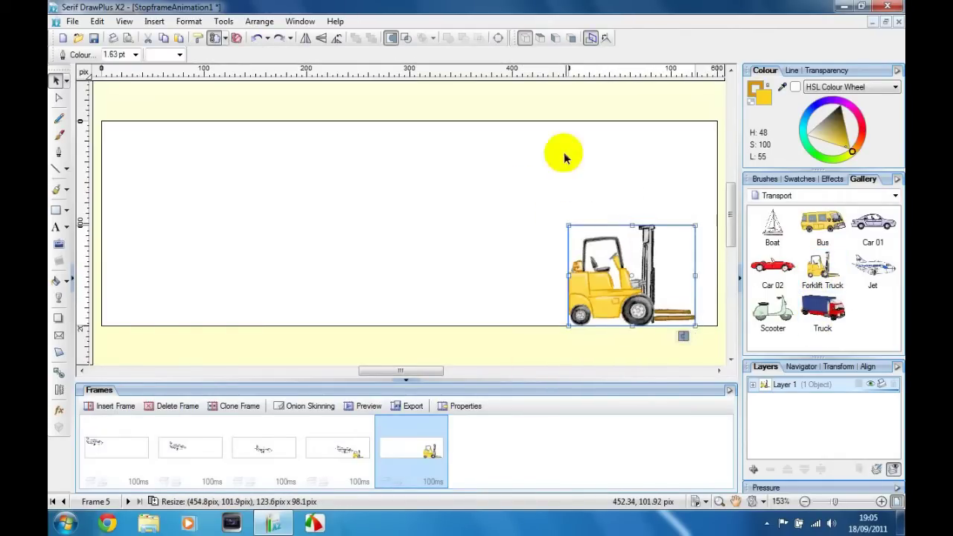
left_click(321, 43)
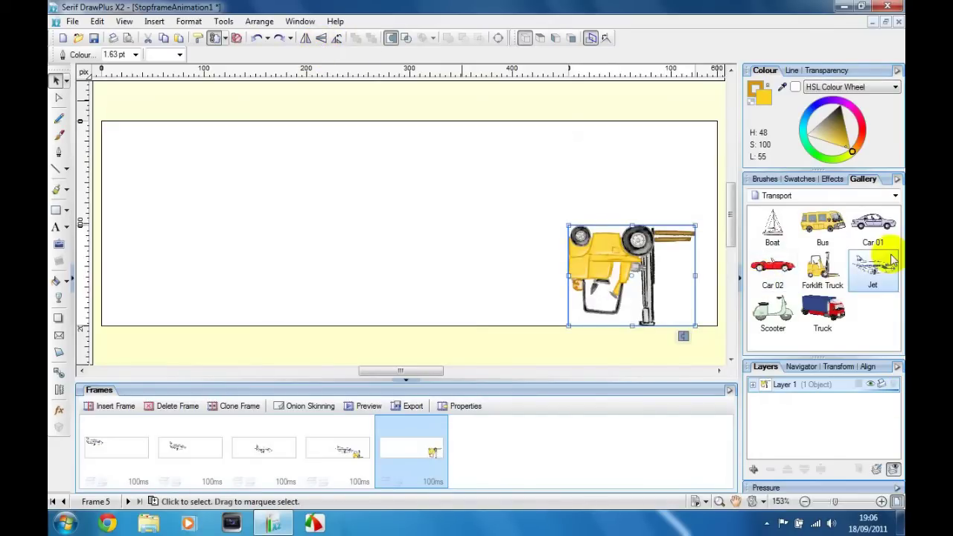
left_click(308, 42)
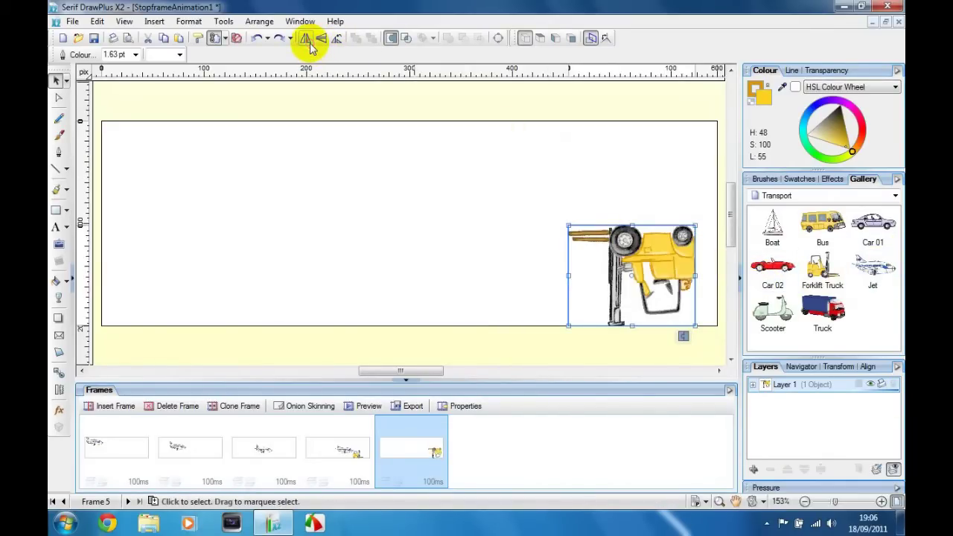
left_click(316, 43)
left_click(316, 44)
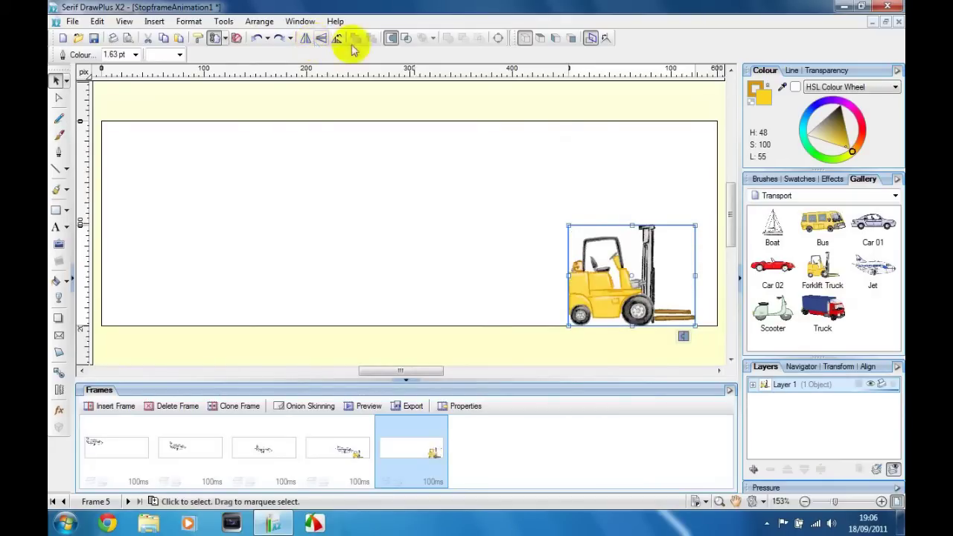
left_click(338, 41)
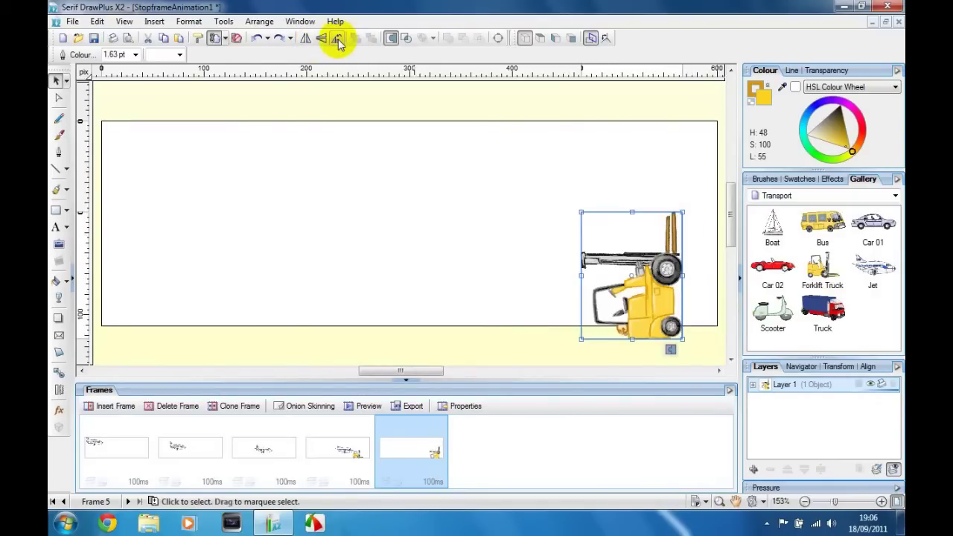
left_click(689, 298)
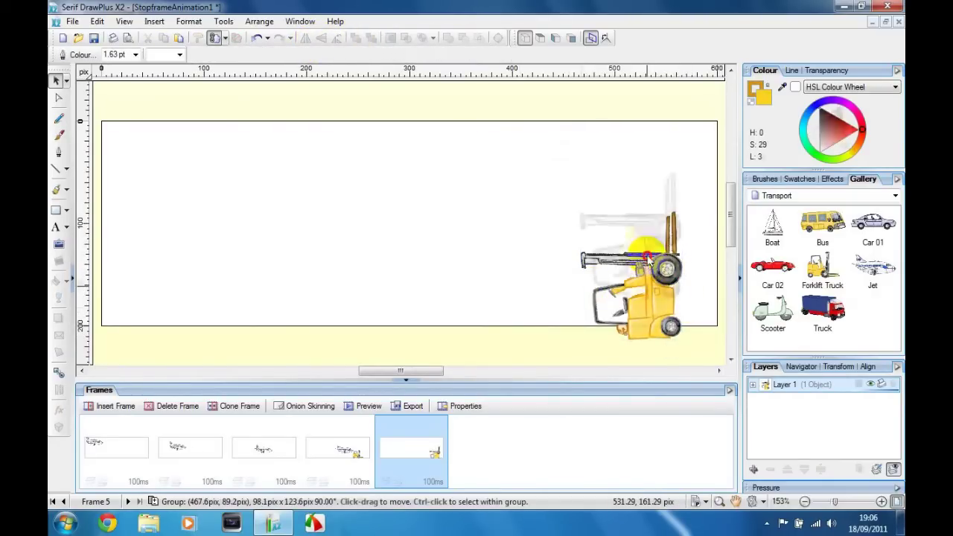
left_click_drag(650, 259, 649, 210)
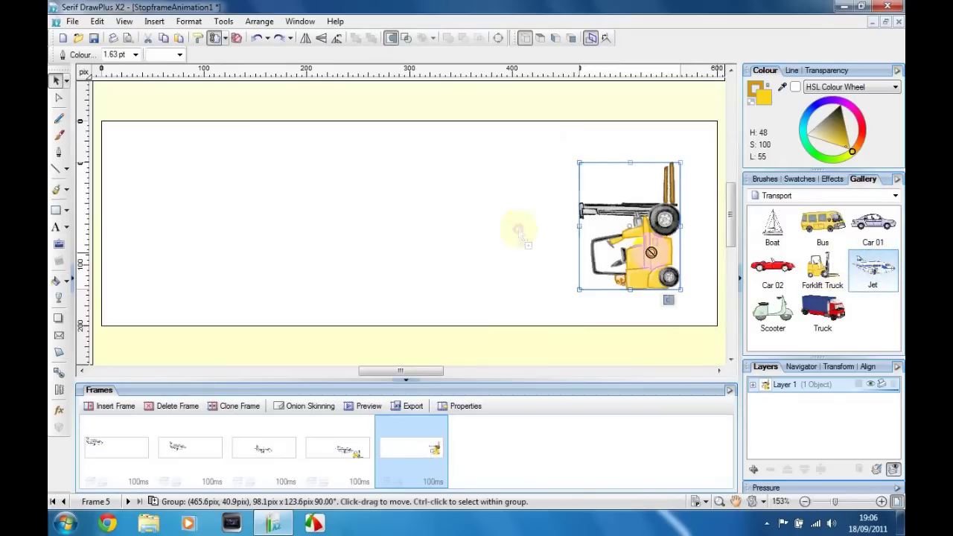
Flip and rotate the jet 90° nose-down onto the forklift, then add a blank Frame 6
left_click_drag(519, 228, 500, 214)
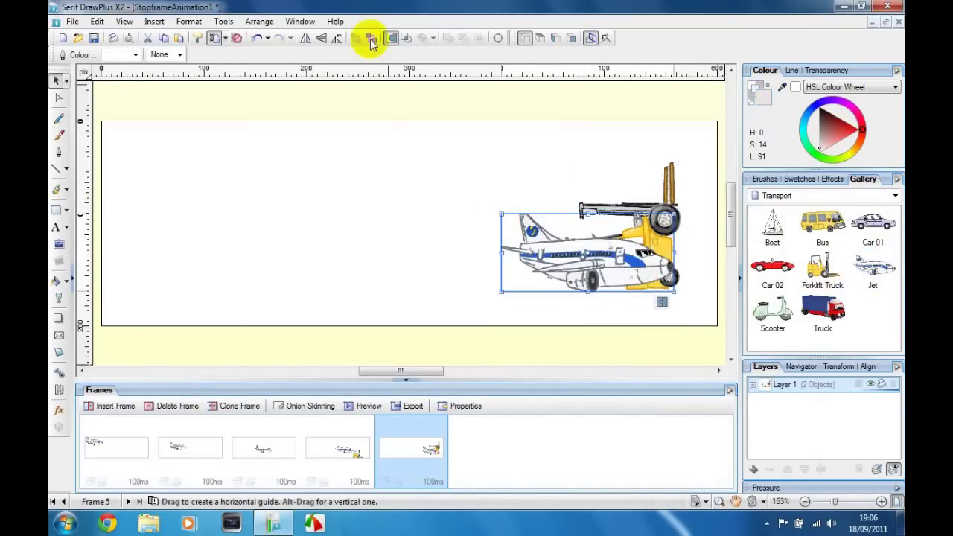
left_click(307, 39)
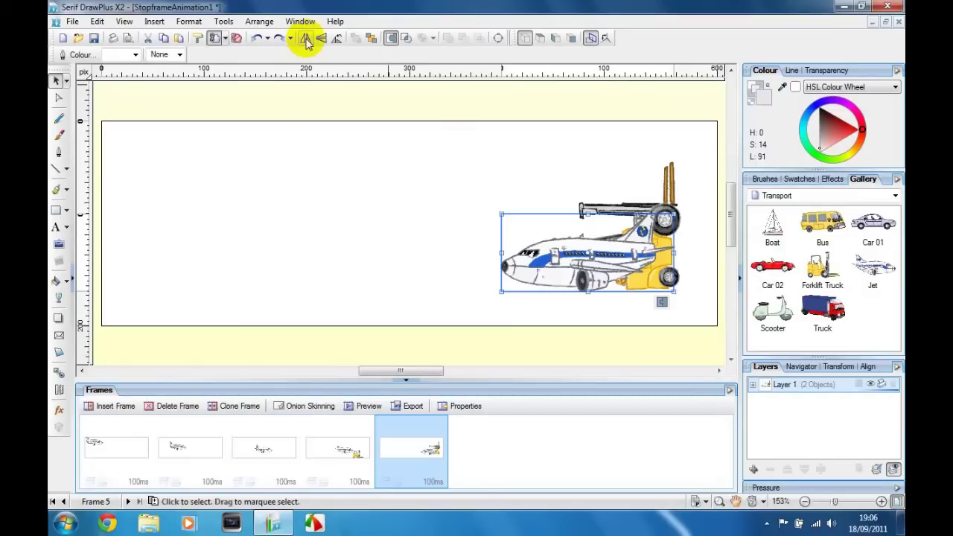
left_click(306, 38)
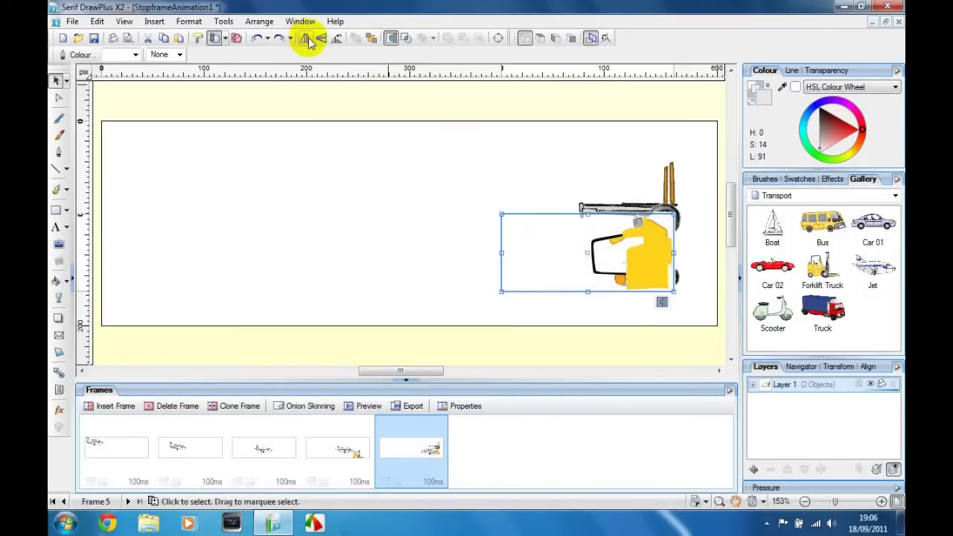
left_click(331, 40)
left_click(321, 39)
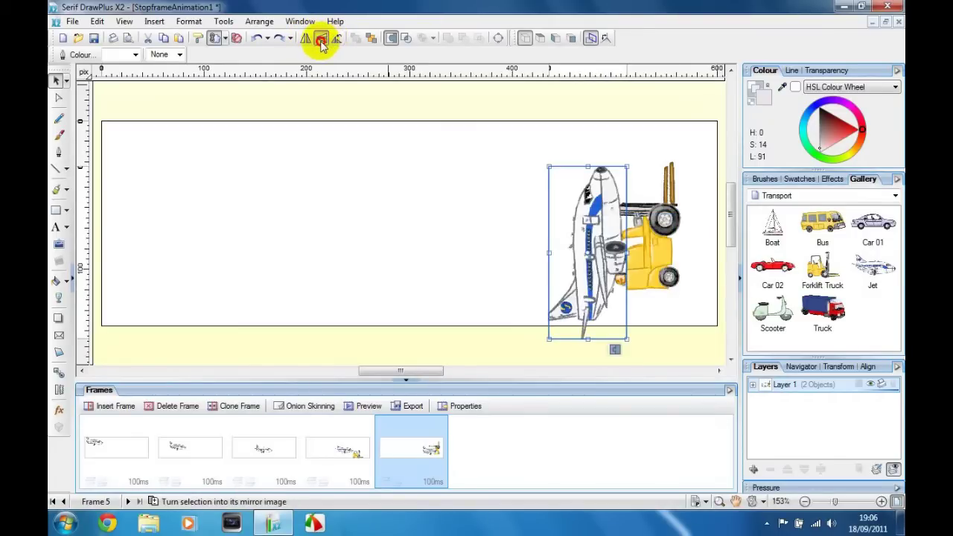
left_click(321, 39)
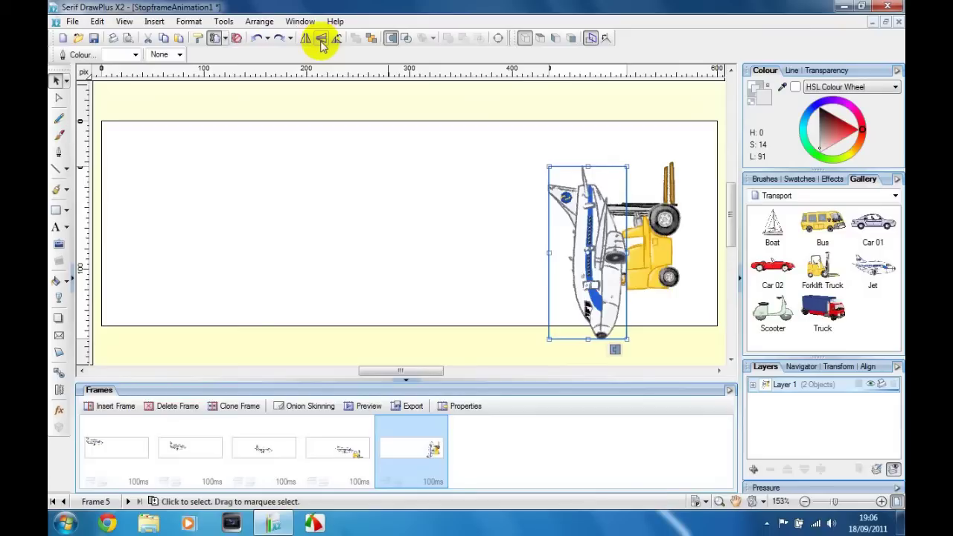
left_click(621, 236)
left_click_drag(620, 237, 654, 228)
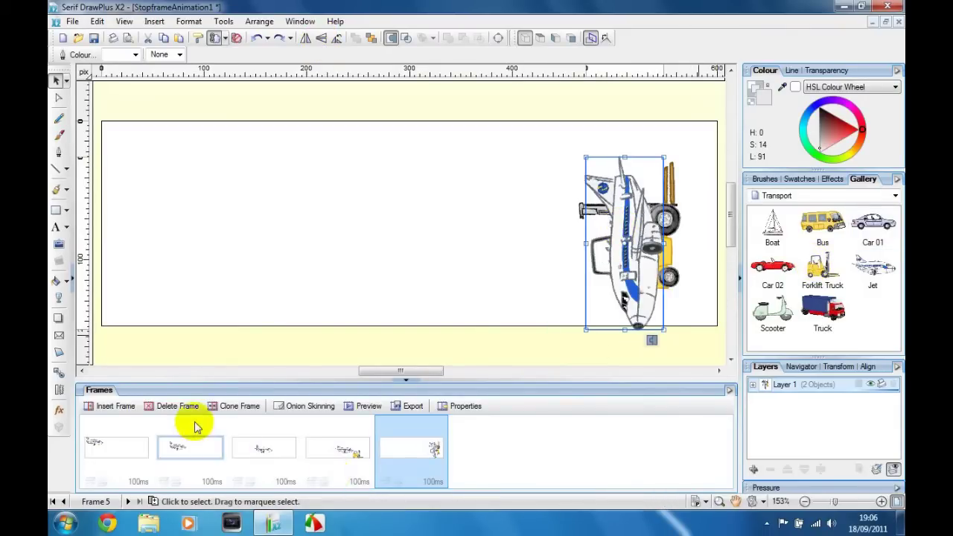
left_click(125, 407)
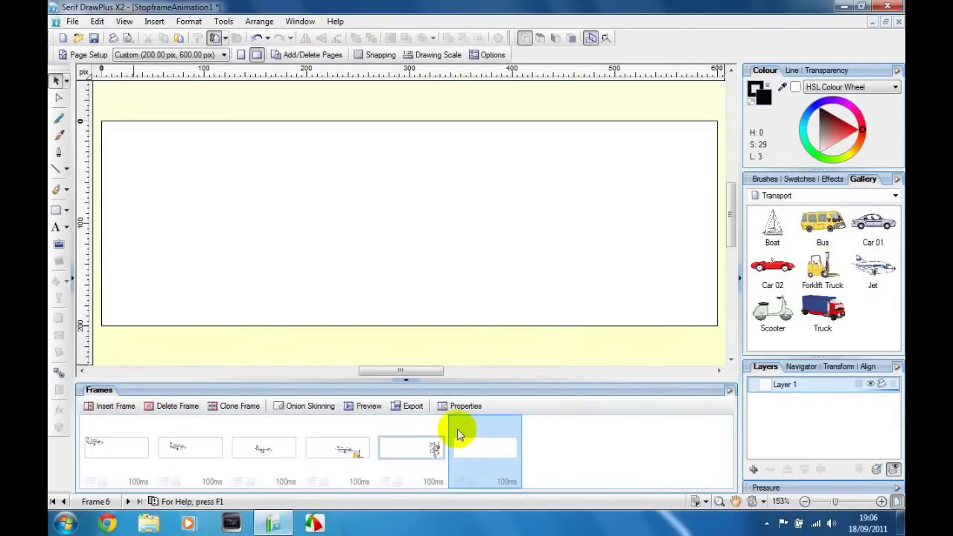
Delete the empty Frame 6, leaving a five-frame animation
left_click(104, 462)
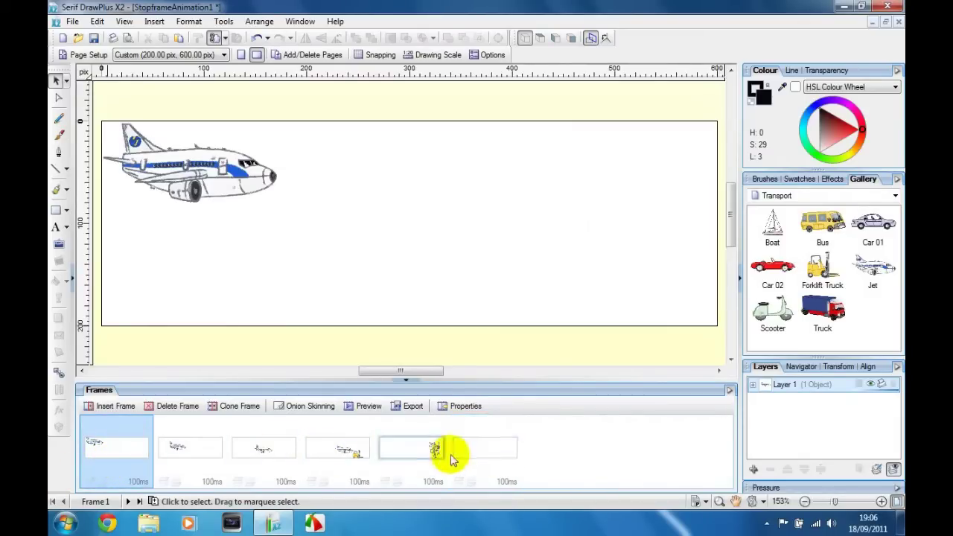
right_click(488, 456)
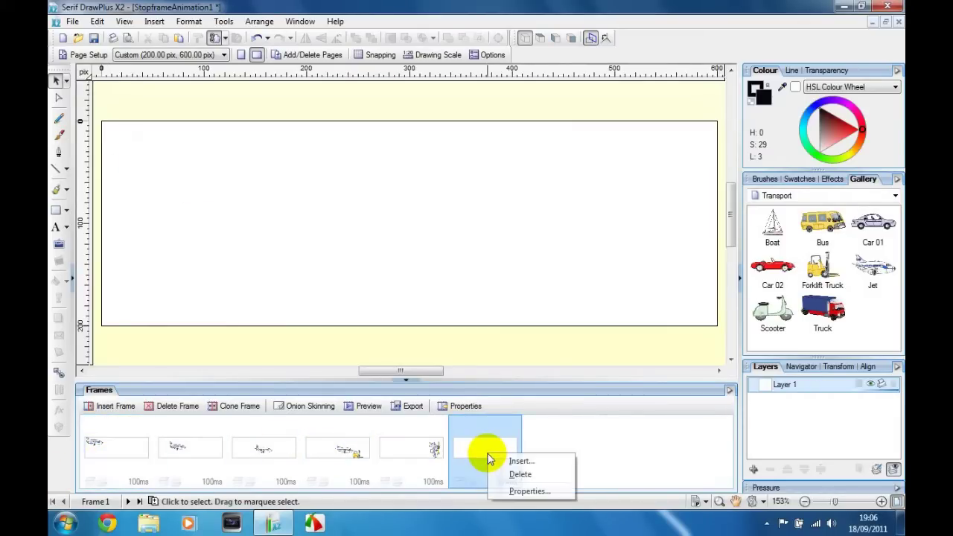
left_click(522, 474)
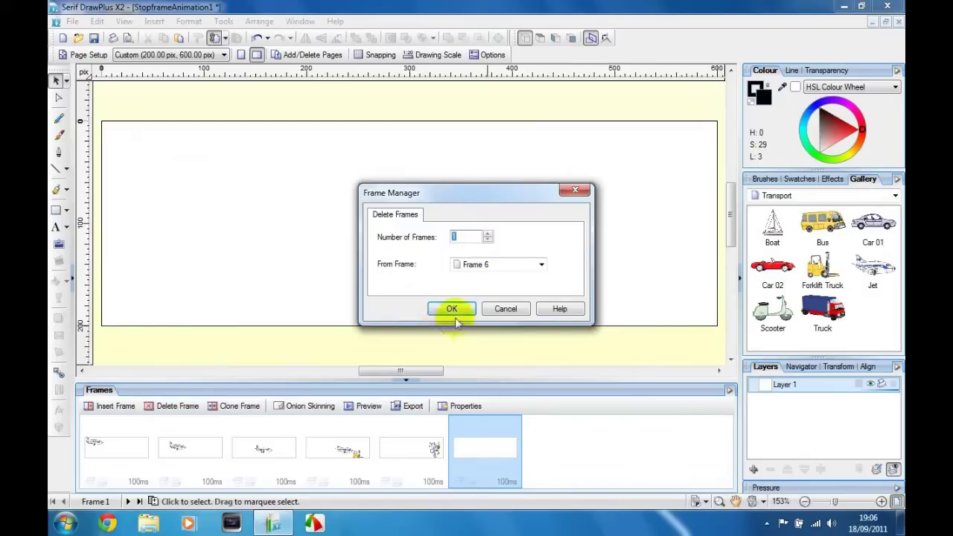
left_click(453, 310)
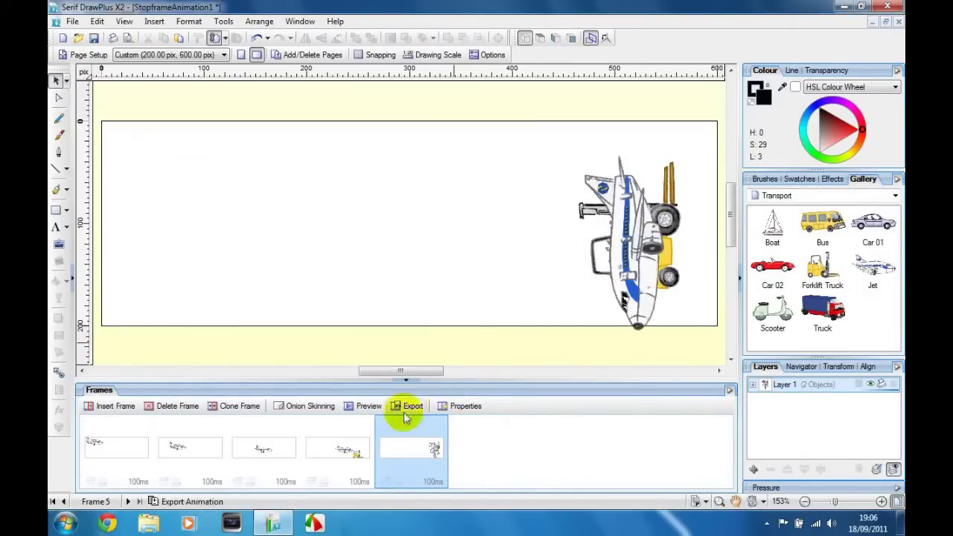
Preview the animation playing from Frame 1, then close the preview
left_click(118, 451)
left_click(370, 406)
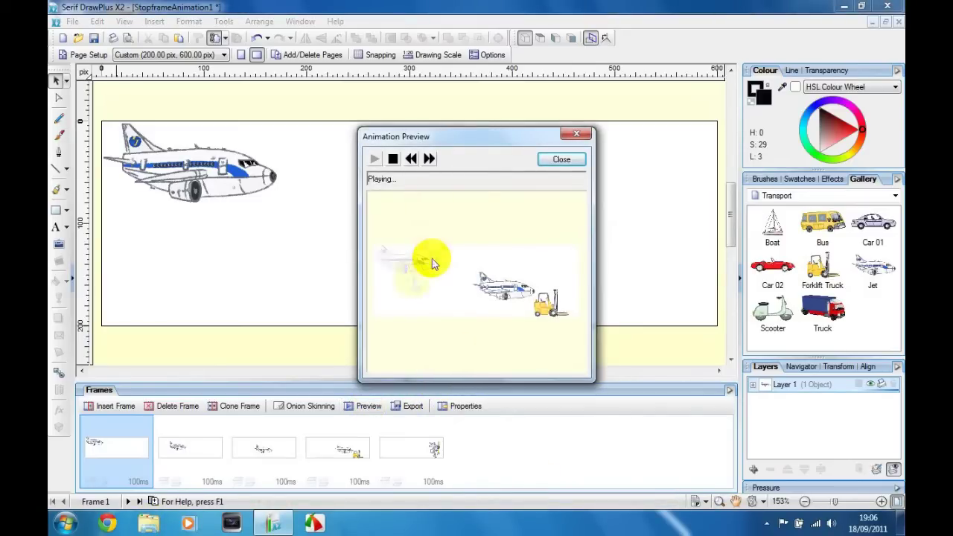
left_click(555, 159)
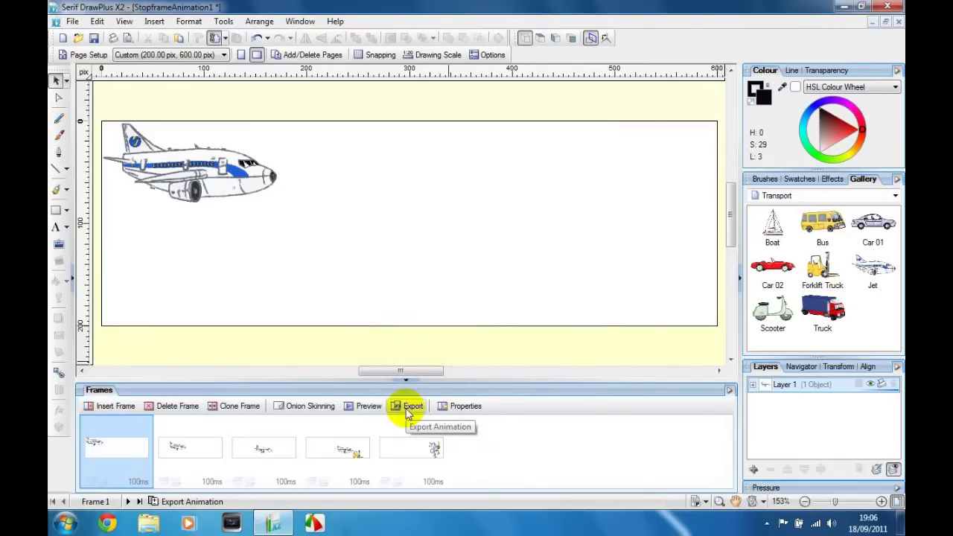
Keep the Animated GIF format with the Optimized palette, review size and frame timings, and proceed to export
left_click(408, 411)
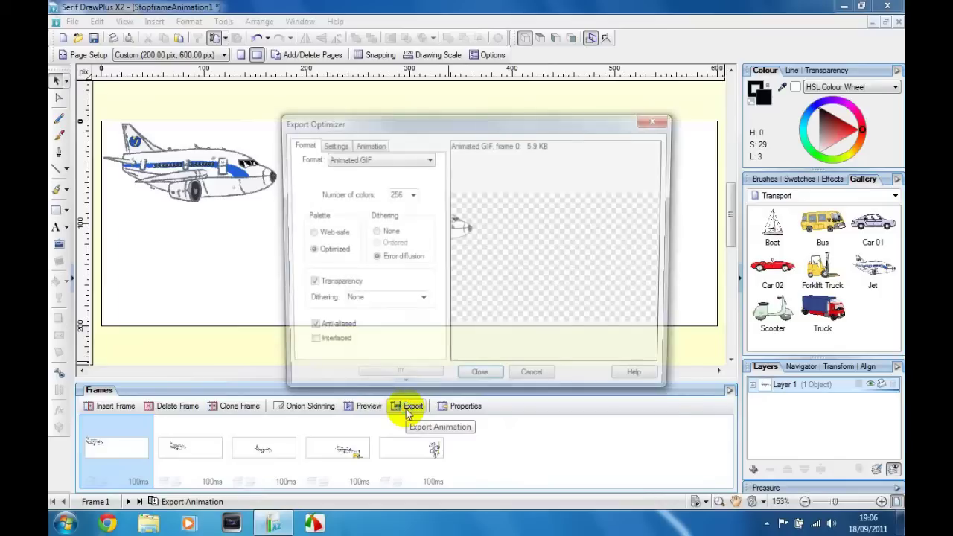
left_click(344, 159)
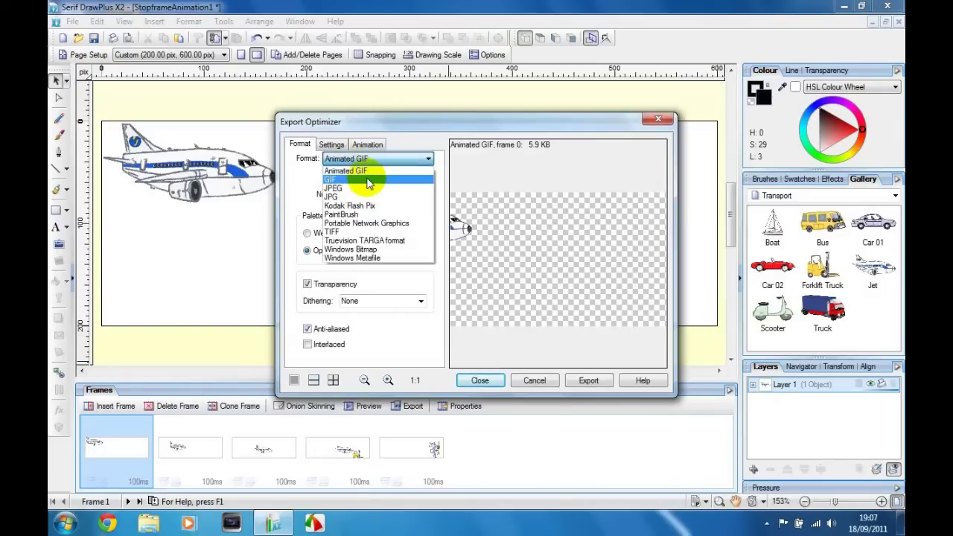
left_click(361, 170)
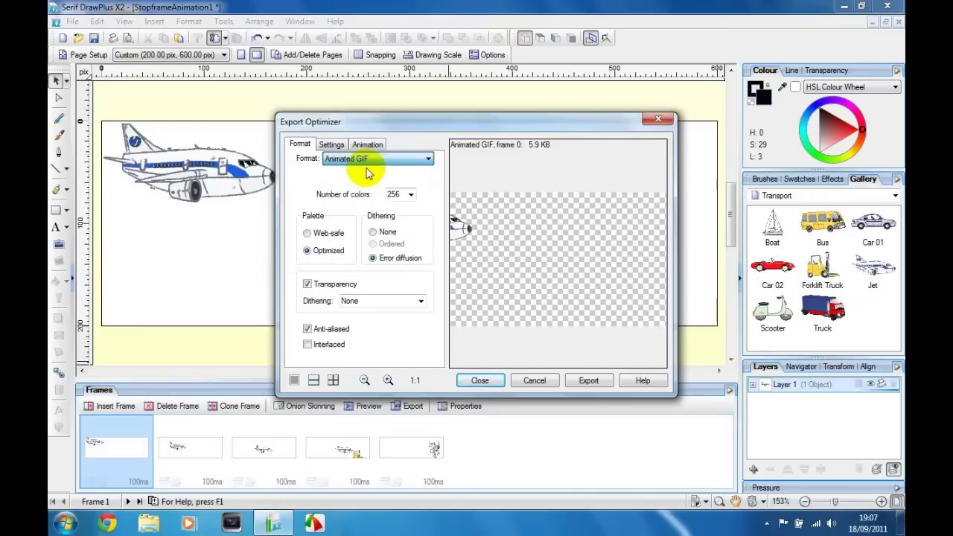
left_click(330, 235)
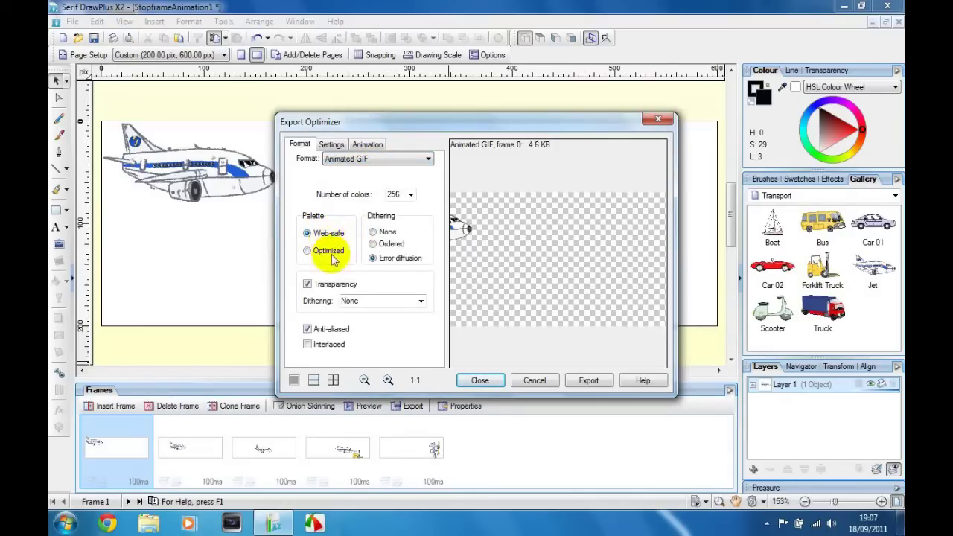
left_click(328, 251)
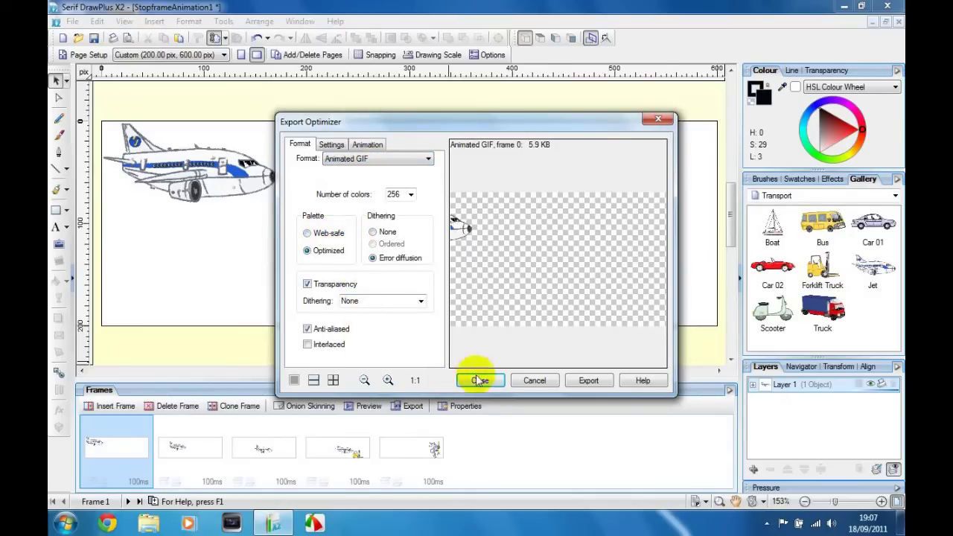
left_click(345, 146)
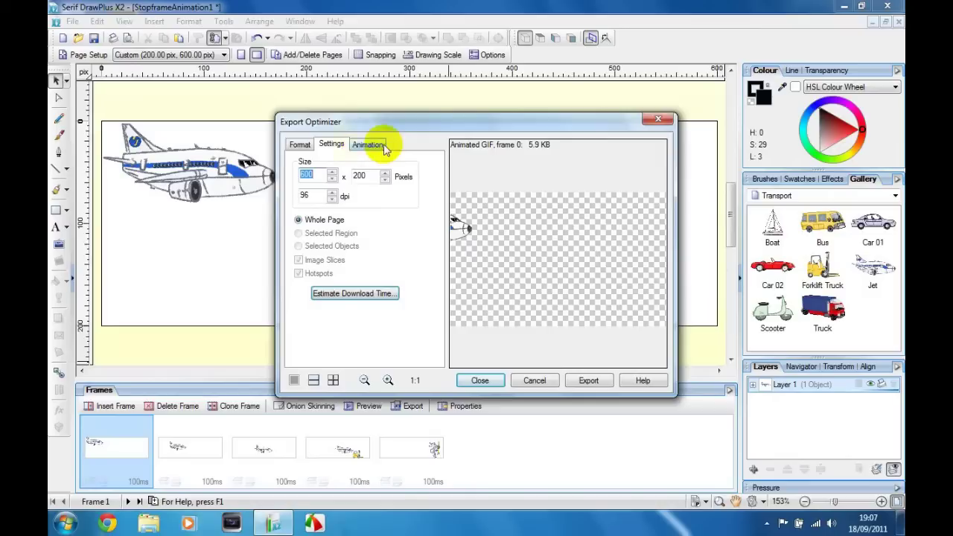
left_click(365, 144)
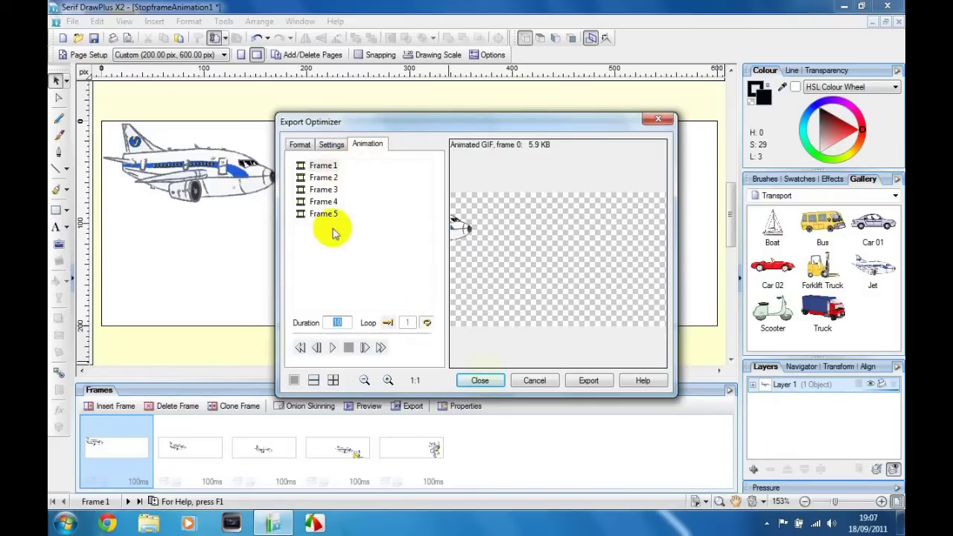
left_click(588, 381)
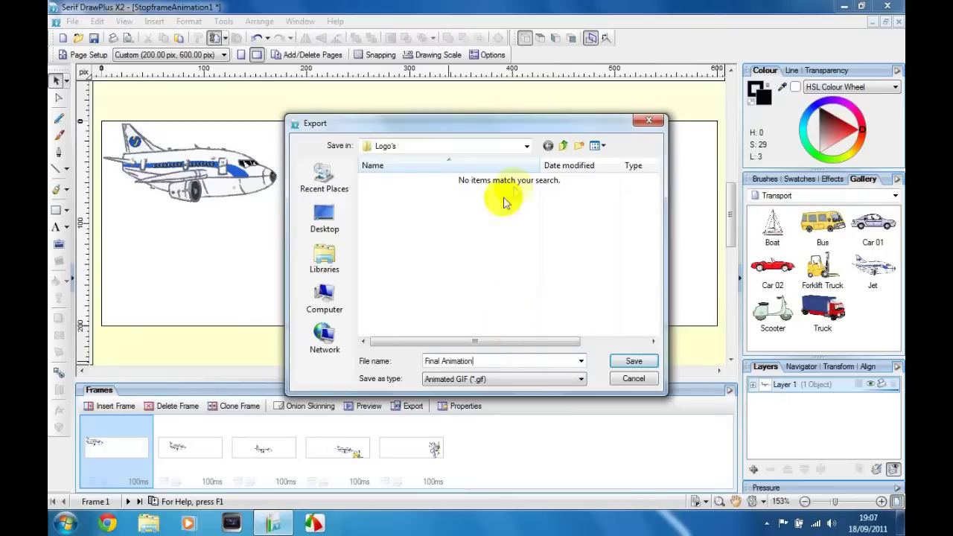
Save the animated GIF as Final Animation in the Logo's folder
left_click(642, 354)
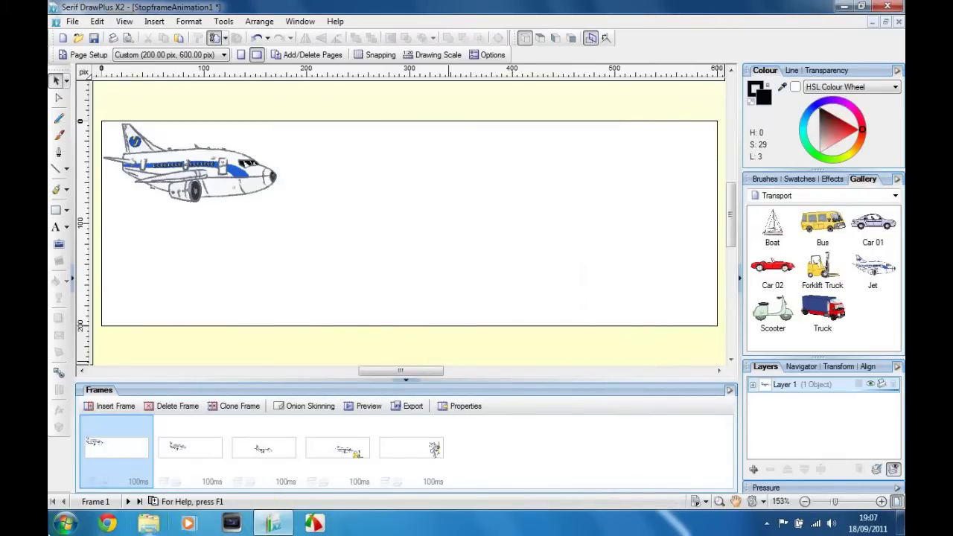
left_click(64, 524)
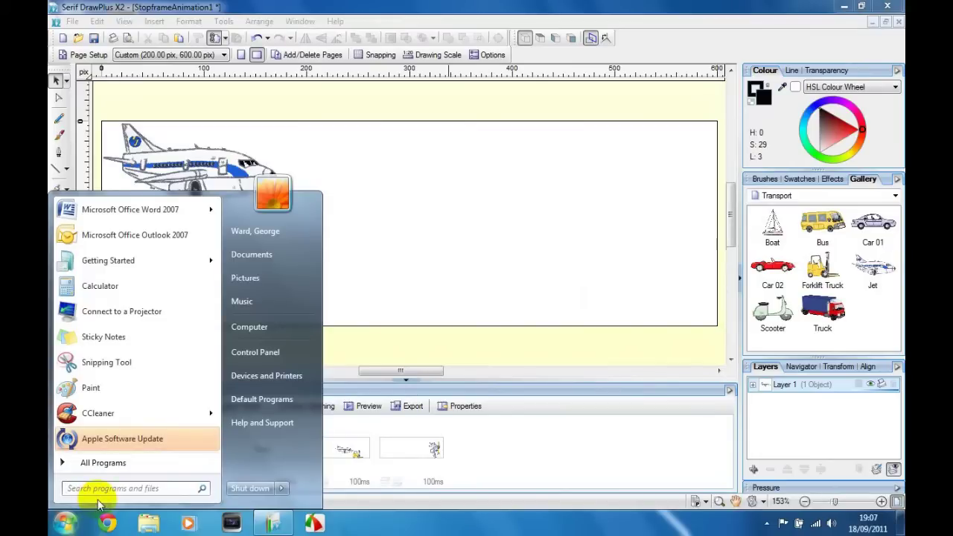
Search the Start menu for 'Final An' and open the Final Animation result
type("Final An")
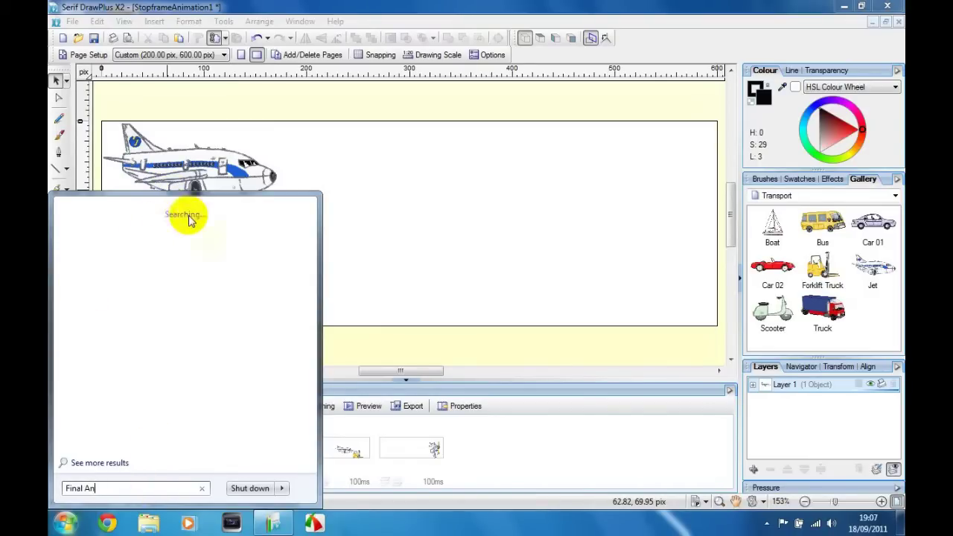
left_click(177, 228)
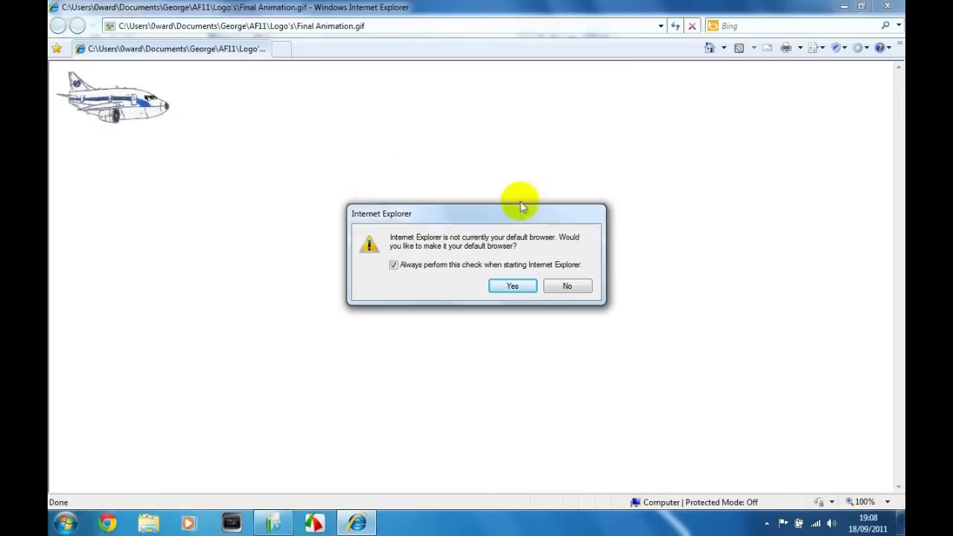
After the GIF plays, decline making Internet Explorer the default browser and close it
left_click(564, 286)
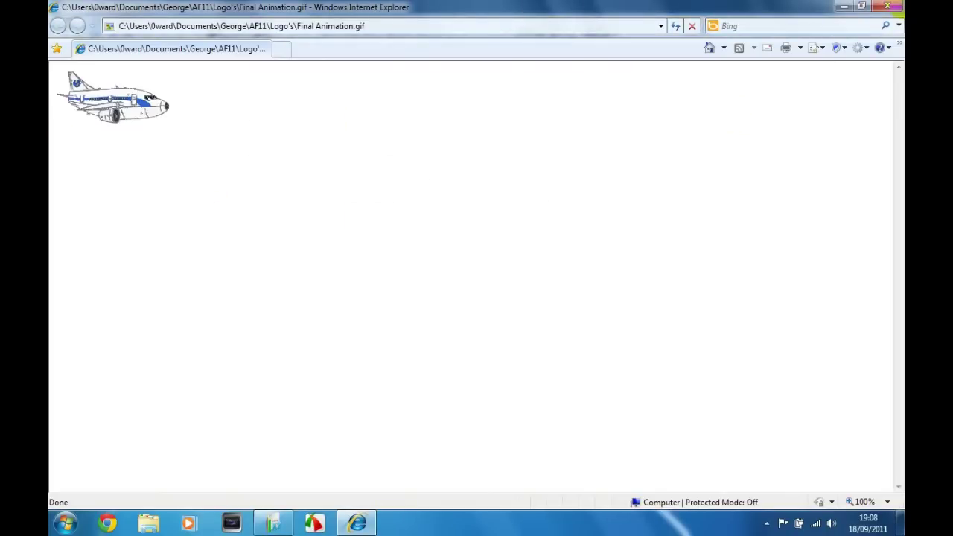
left_click(887, 6)
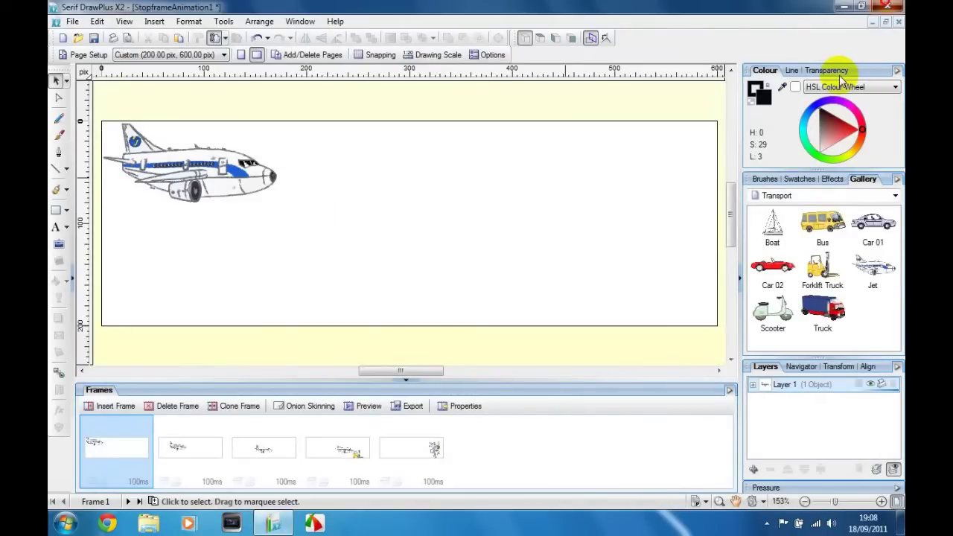